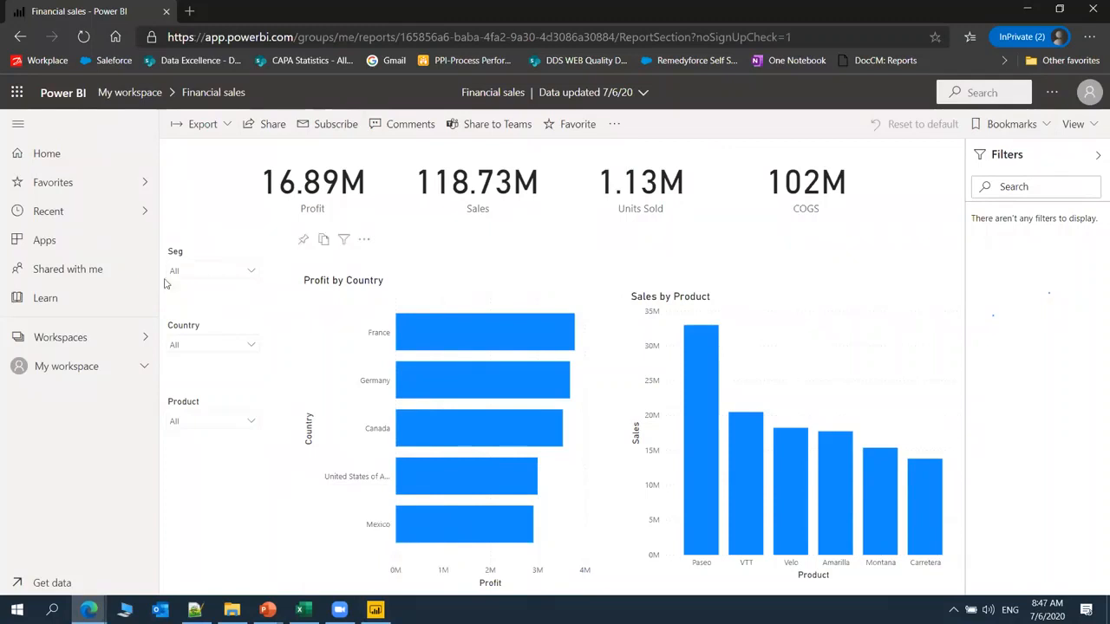
Open the content list of My workspace.
left_click(87, 339)
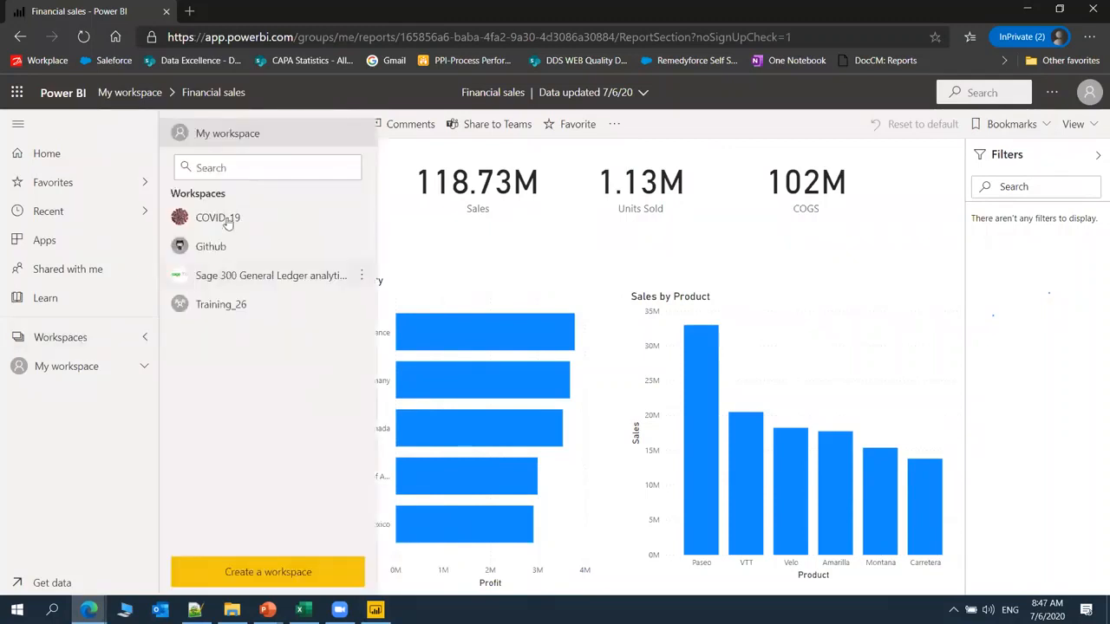
left_click(73, 340)
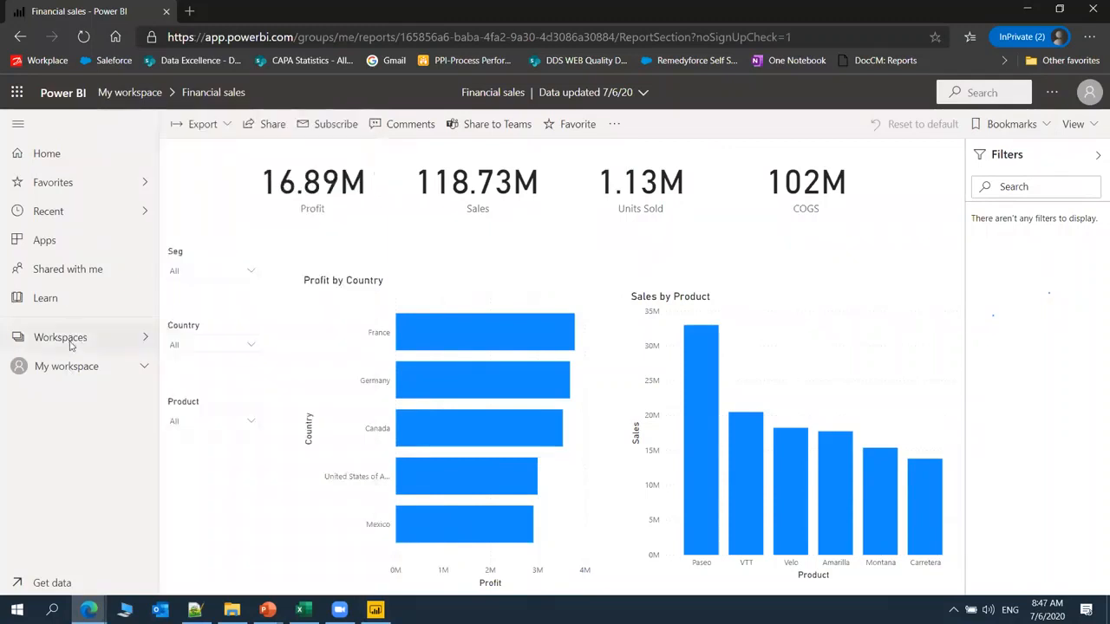
left_click(67, 338)
left_click(59, 342)
left_click(59, 342)
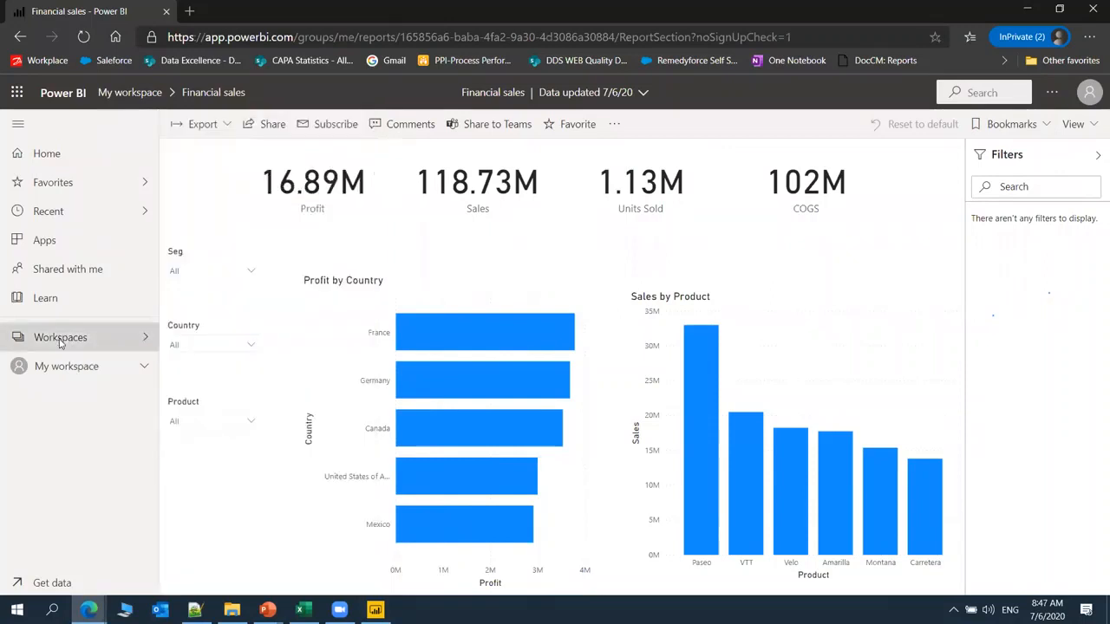
left_click(222, 137)
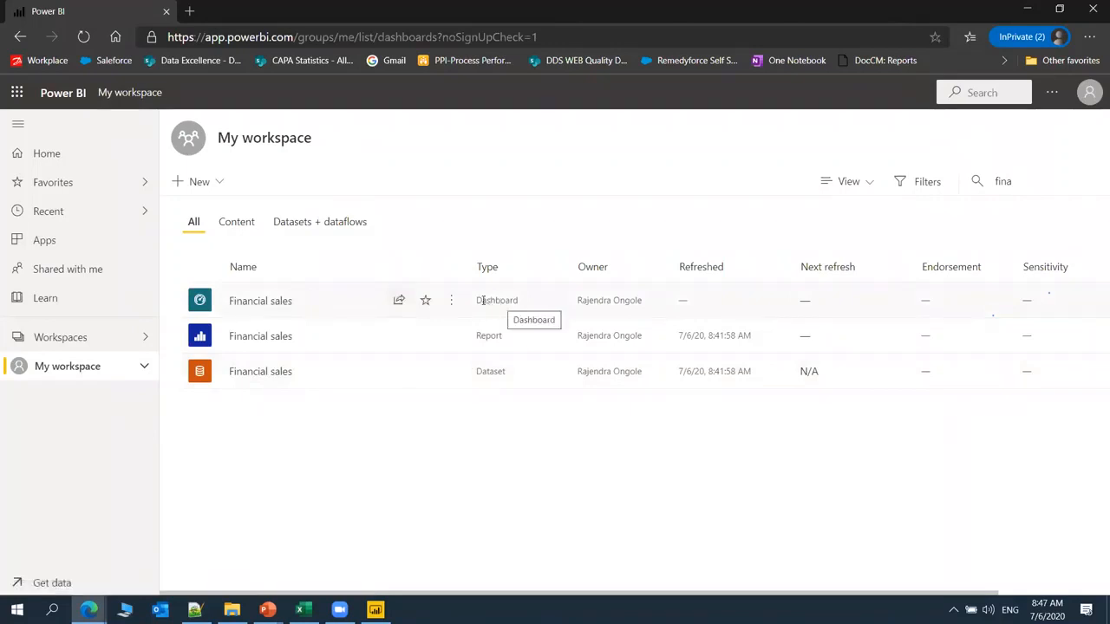
Open the Financial sales dashboard and go to the report behind its Profit by country tile.
left_click(261, 302)
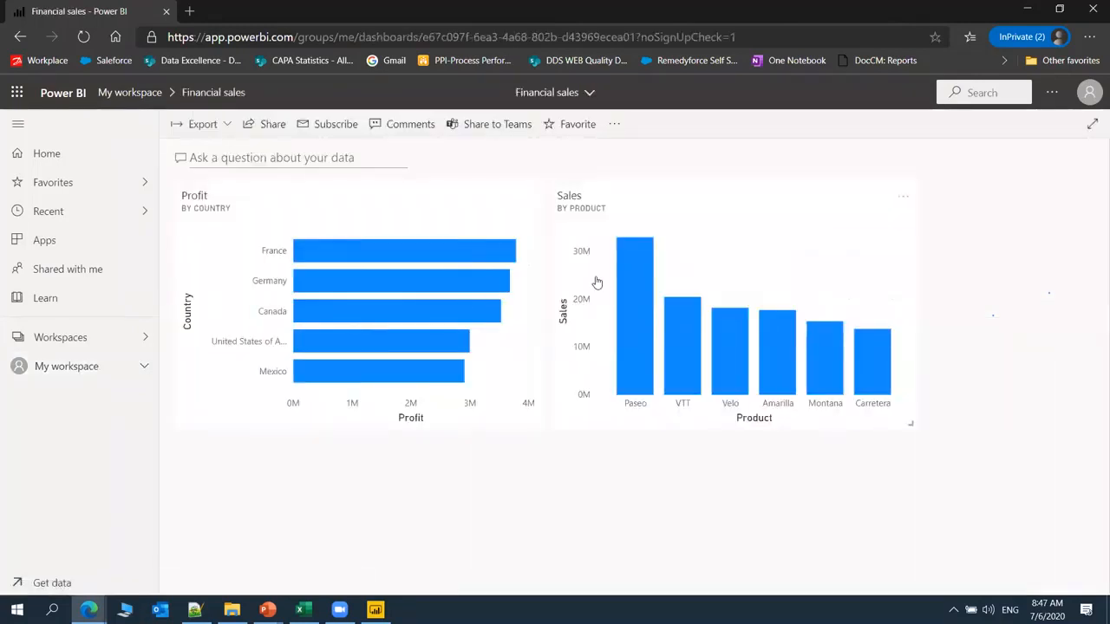
left_click(438, 256)
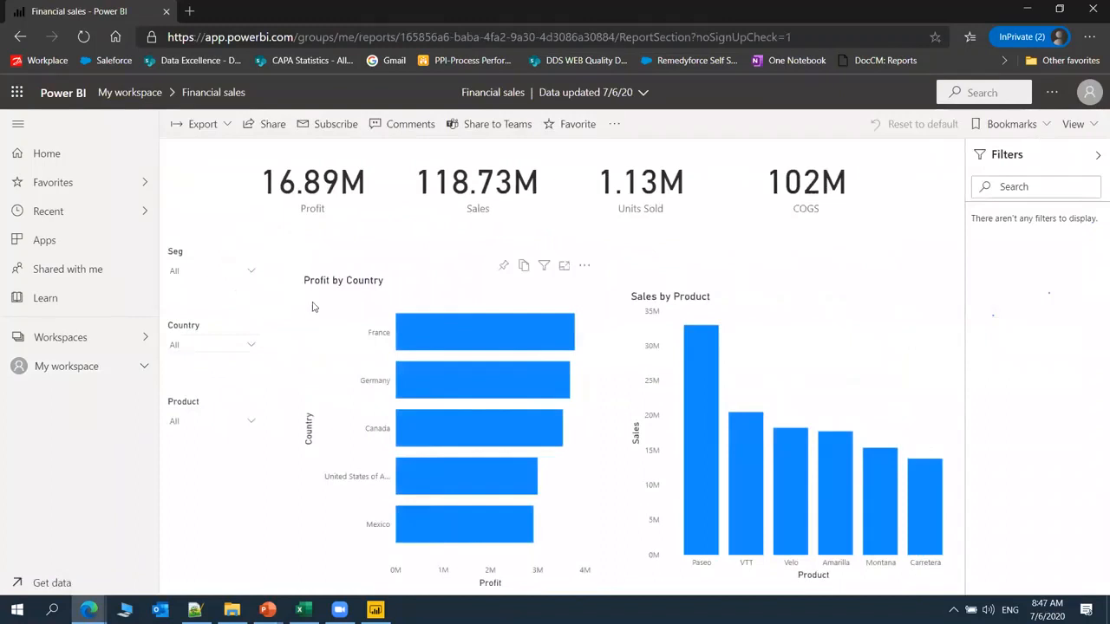
Try filtering the report by the country Germany and clear that selection.
left_click(199, 347)
left_click(188, 382)
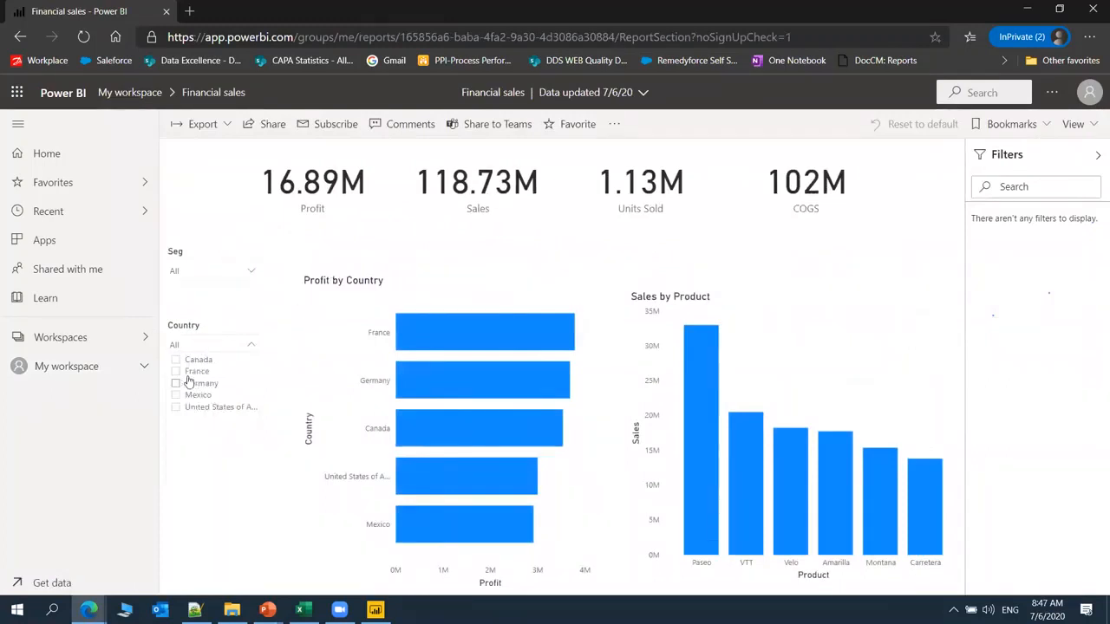
left_click(189, 383)
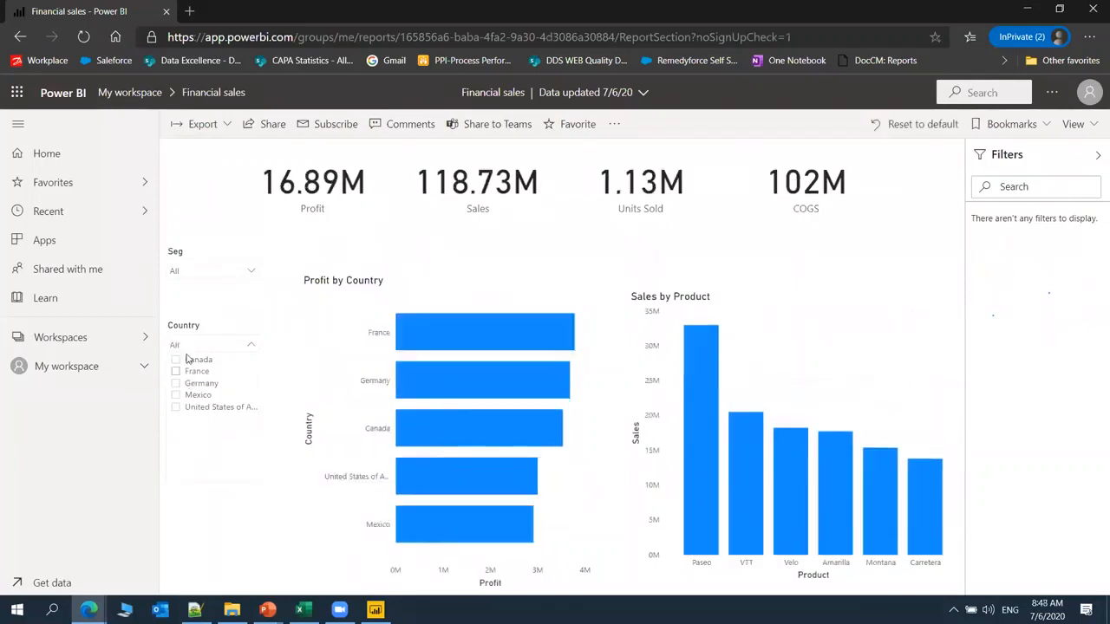
Try the Enterprise and Midmarket segments one at a time as report filters, clearing each selection.
left_click(186, 271)
left_click(186, 302)
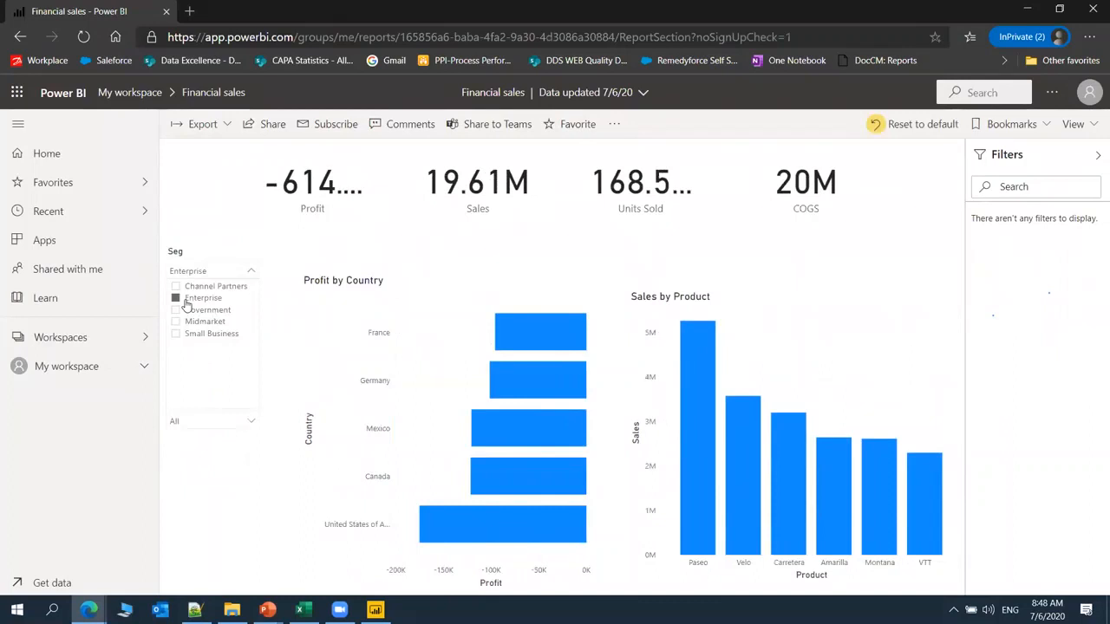
left_click(187, 302)
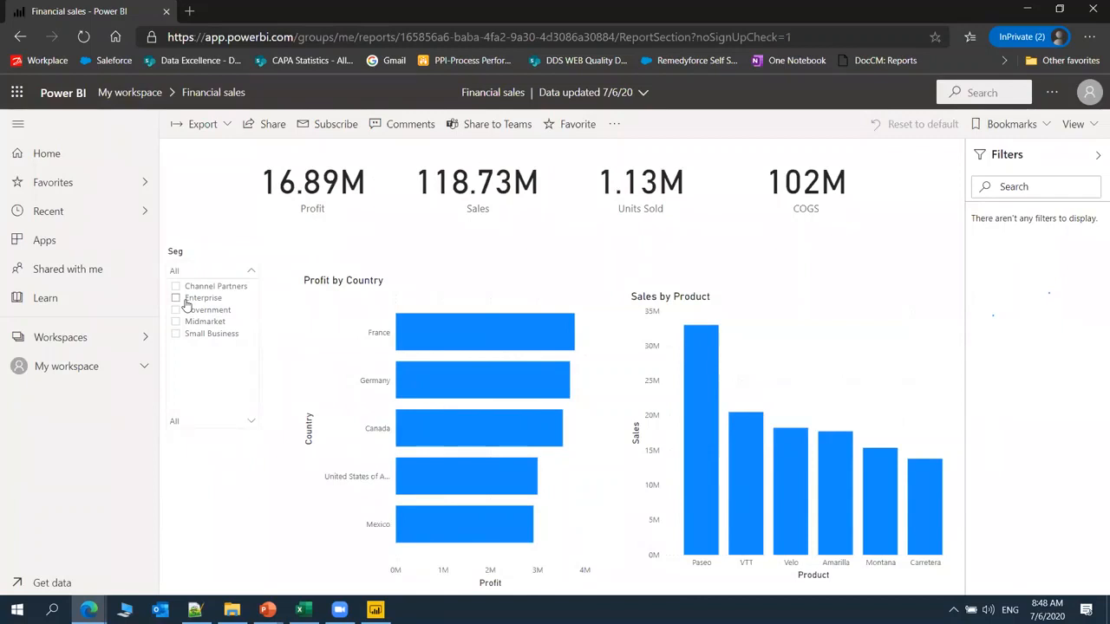
left_click(177, 323)
left_click(177, 323)
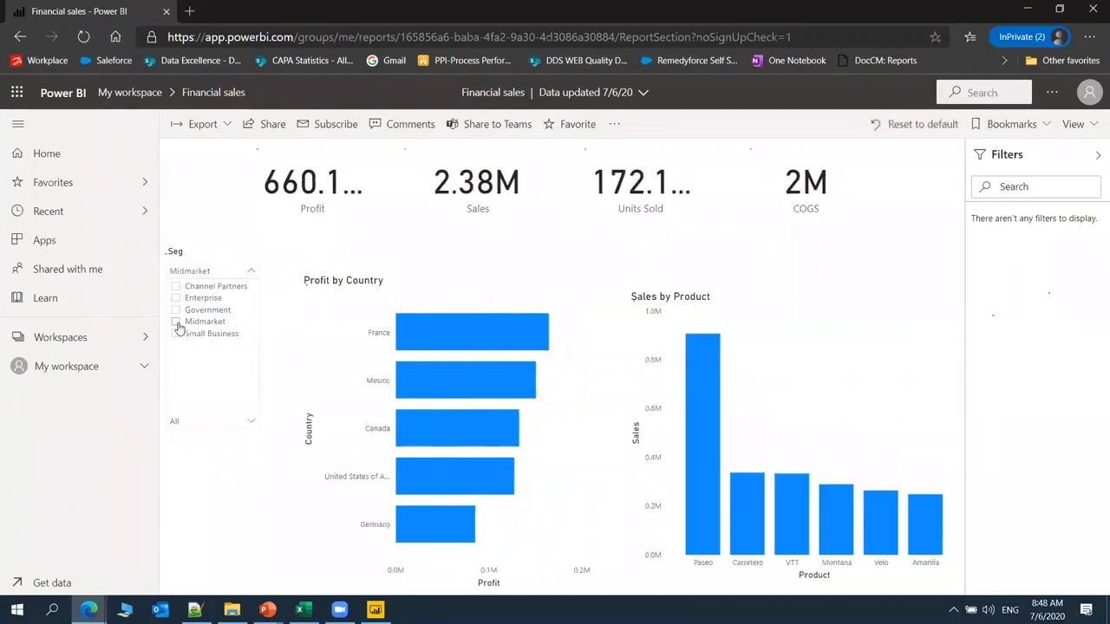
Filter the report to the Small Business segment and the Paseo product.
left_click(177, 335)
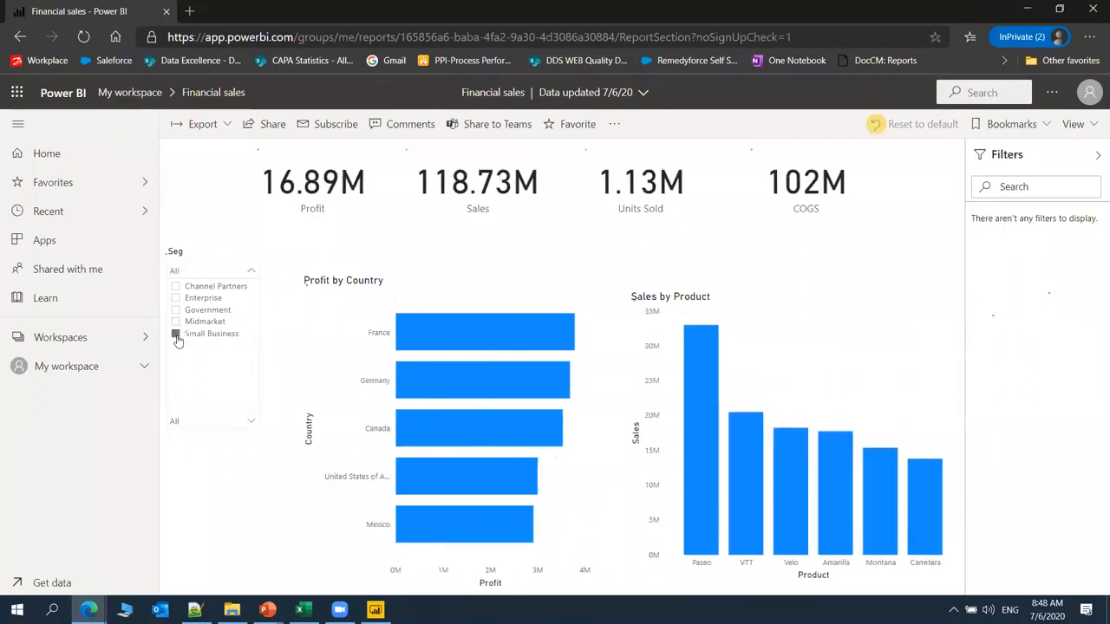
left_click(299, 251)
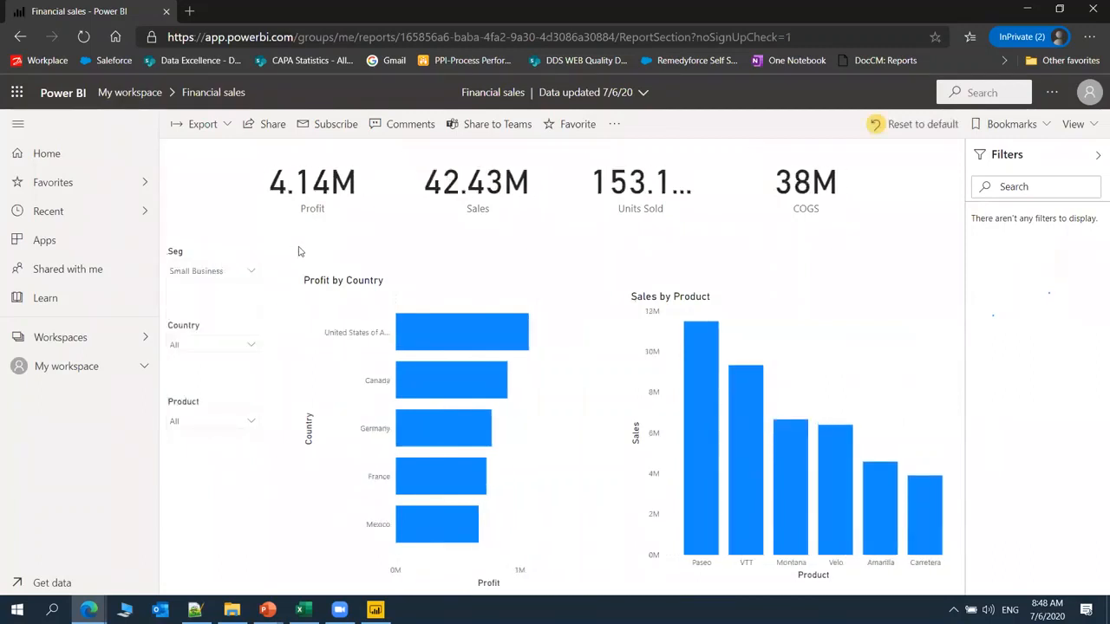
left_click(193, 421)
left_click(176, 324)
left_click(408, 247)
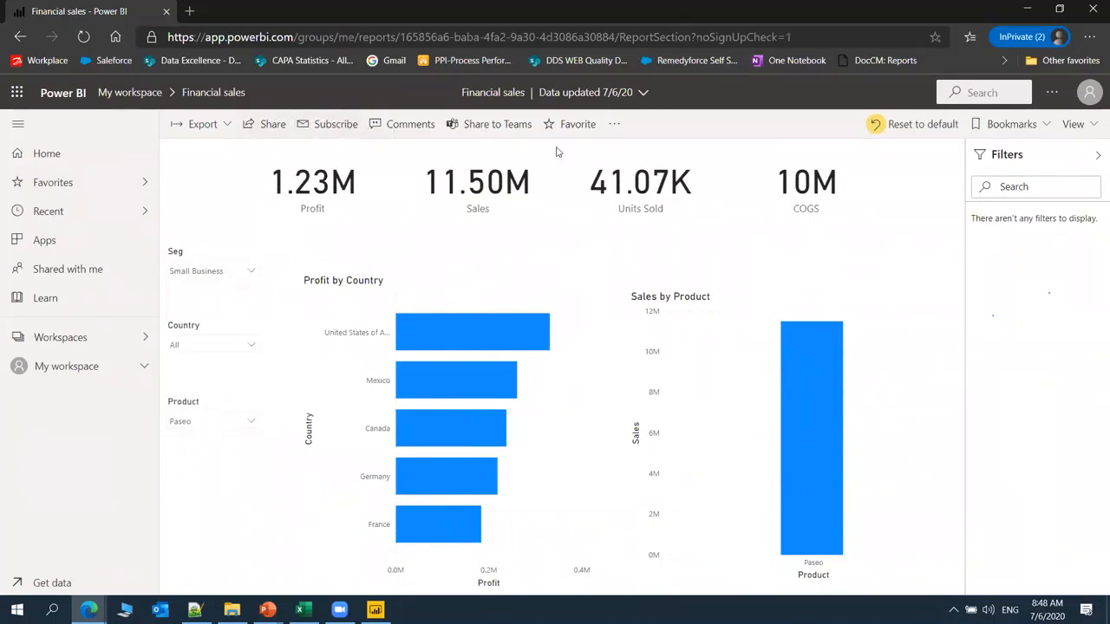
Return to My workspace and open the settings of the Financial sales dataset.
left_click(135, 344)
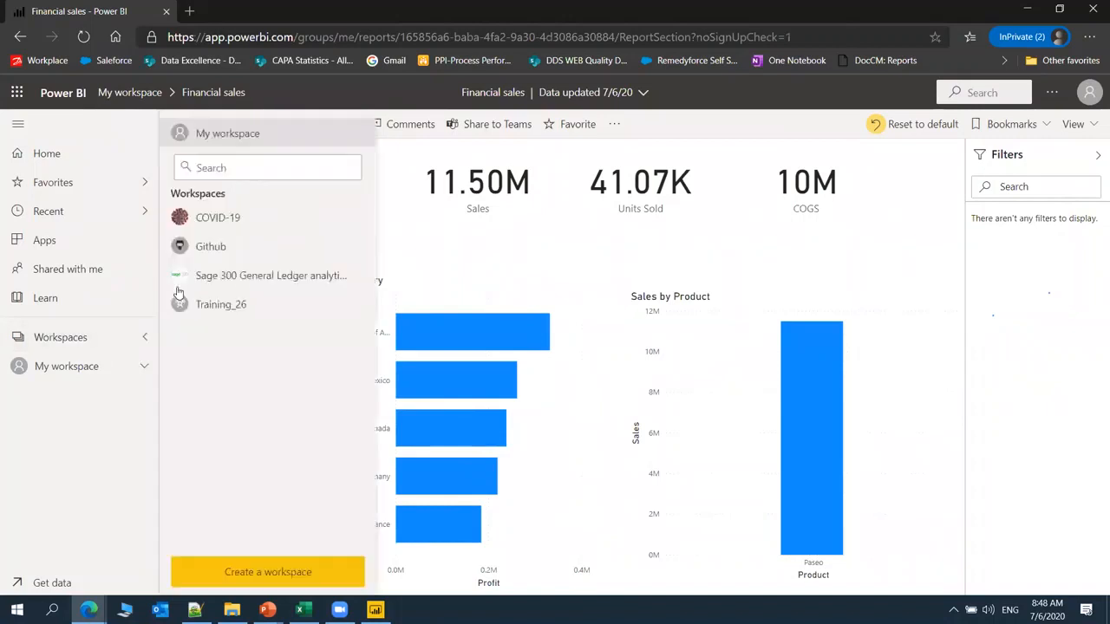
left_click(236, 137)
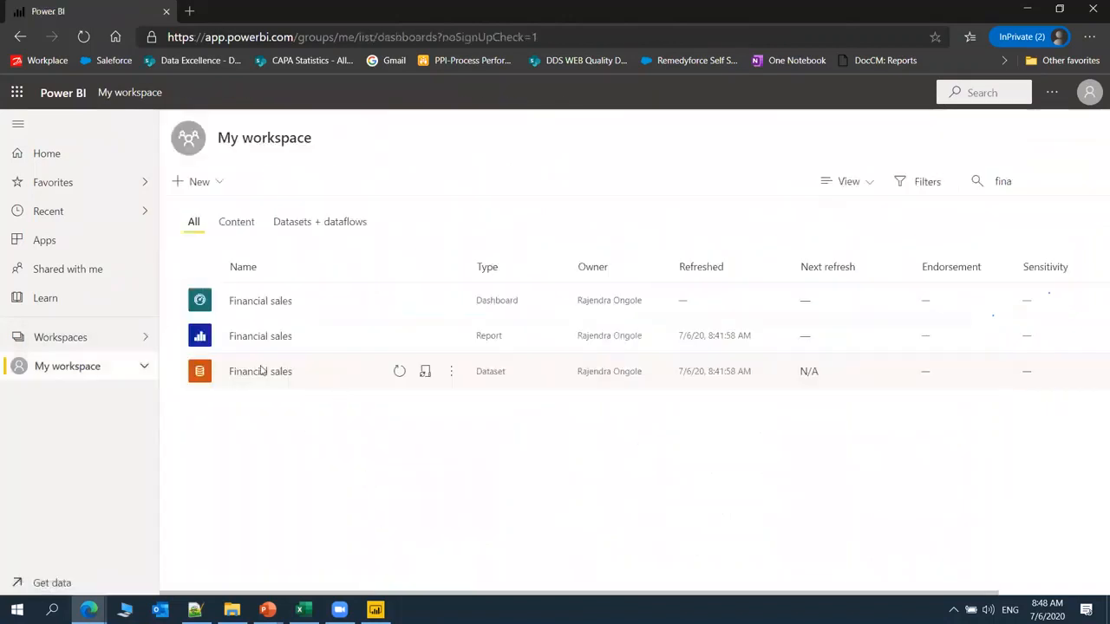
left_click(451, 378)
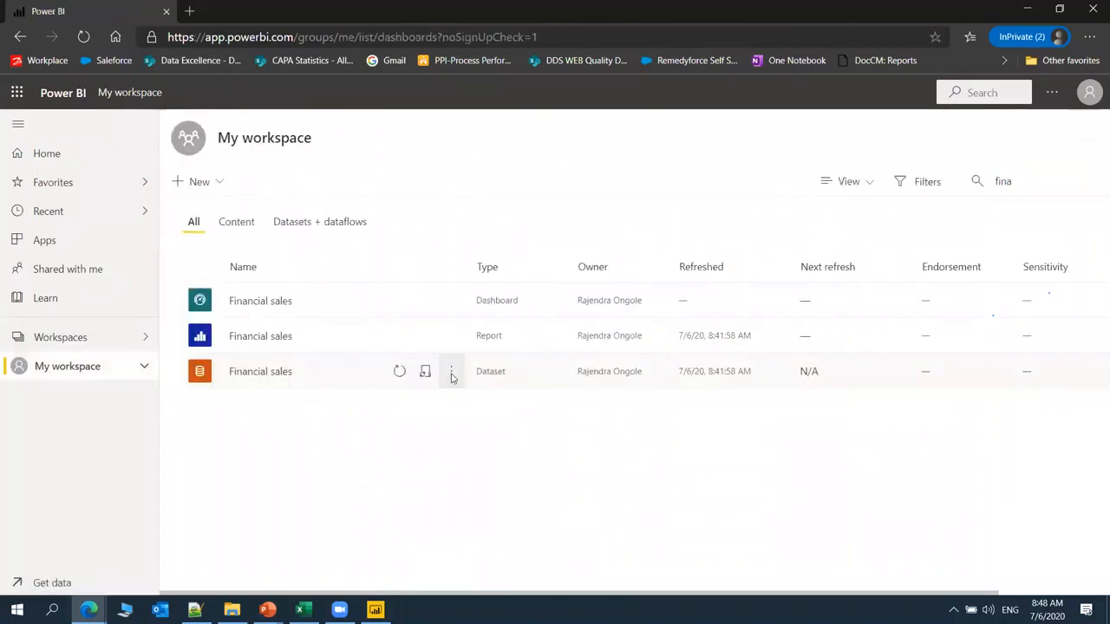
left_click(441, 379)
left_click(451, 372)
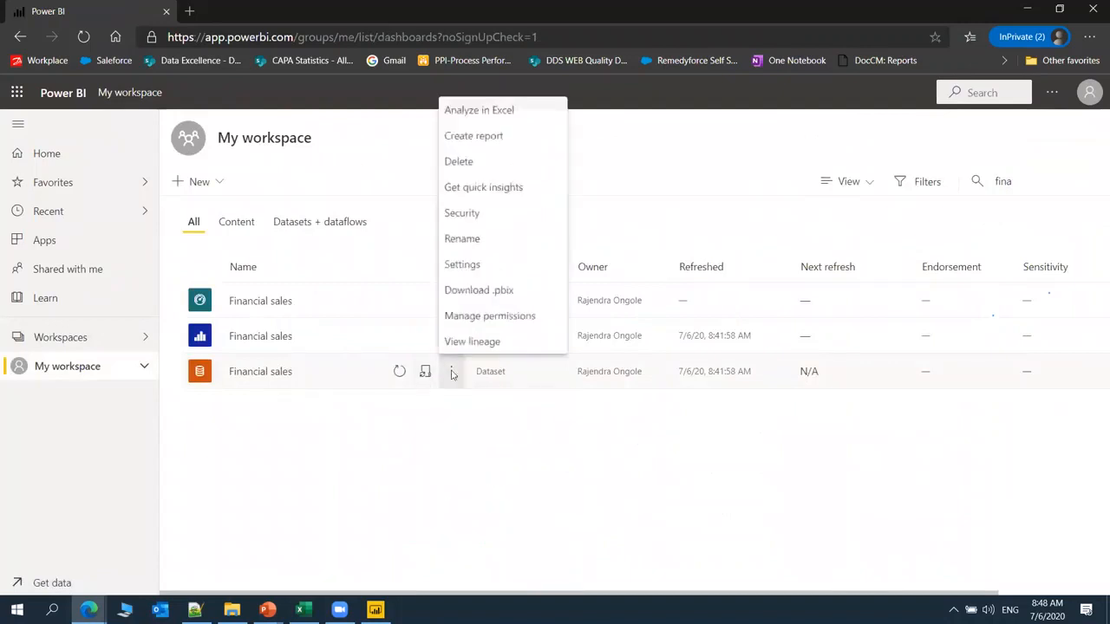
left_click(468, 264)
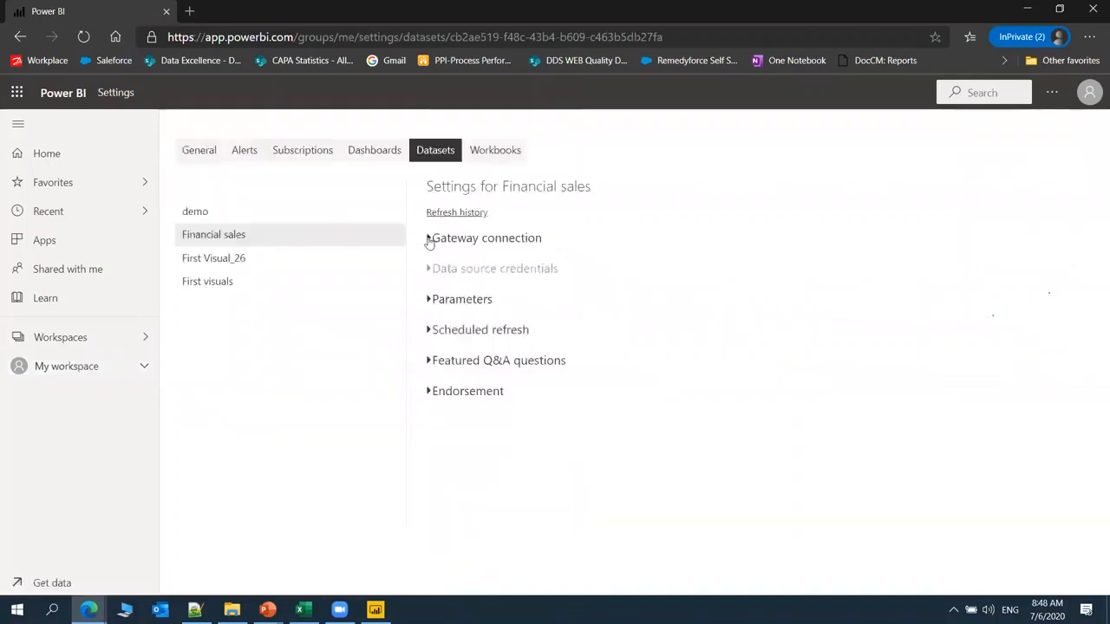
Examine the gateway connection, scheduled refresh and refresh history of the Financial sales dataset.
left_click(428, 239)
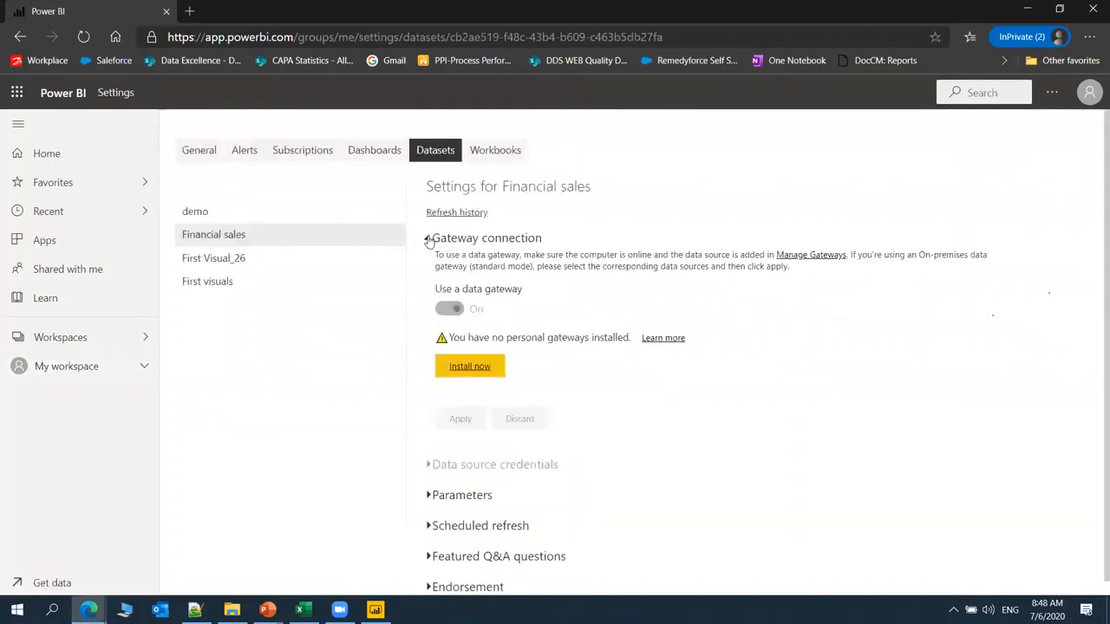
left_click(429, 239)
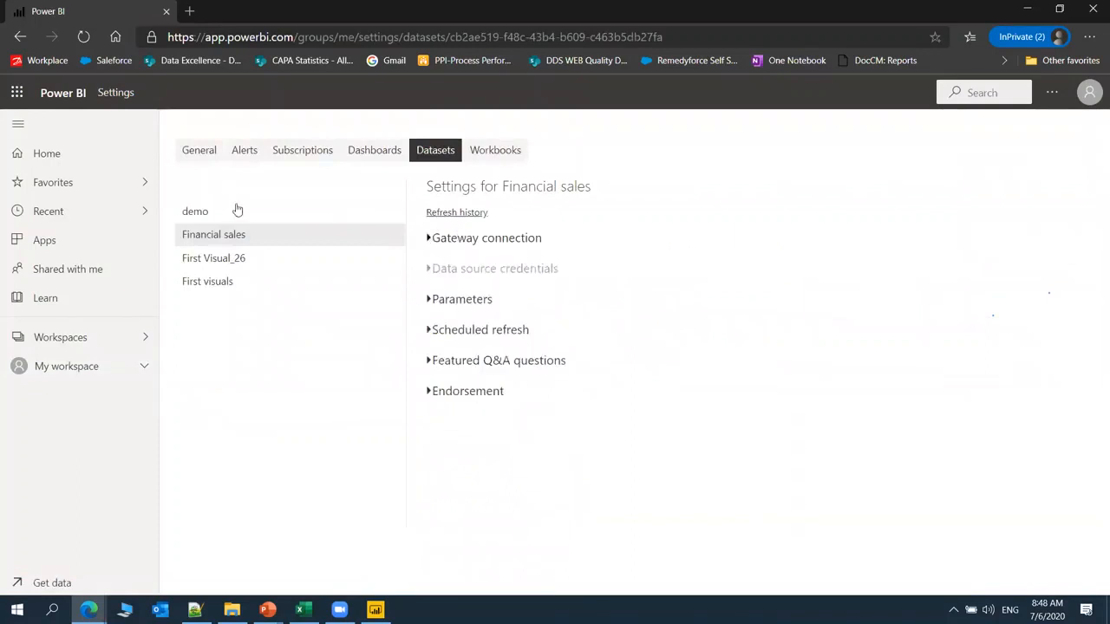
left_click(427, 330)
left_click(427, 330)
left_click(446, 214)
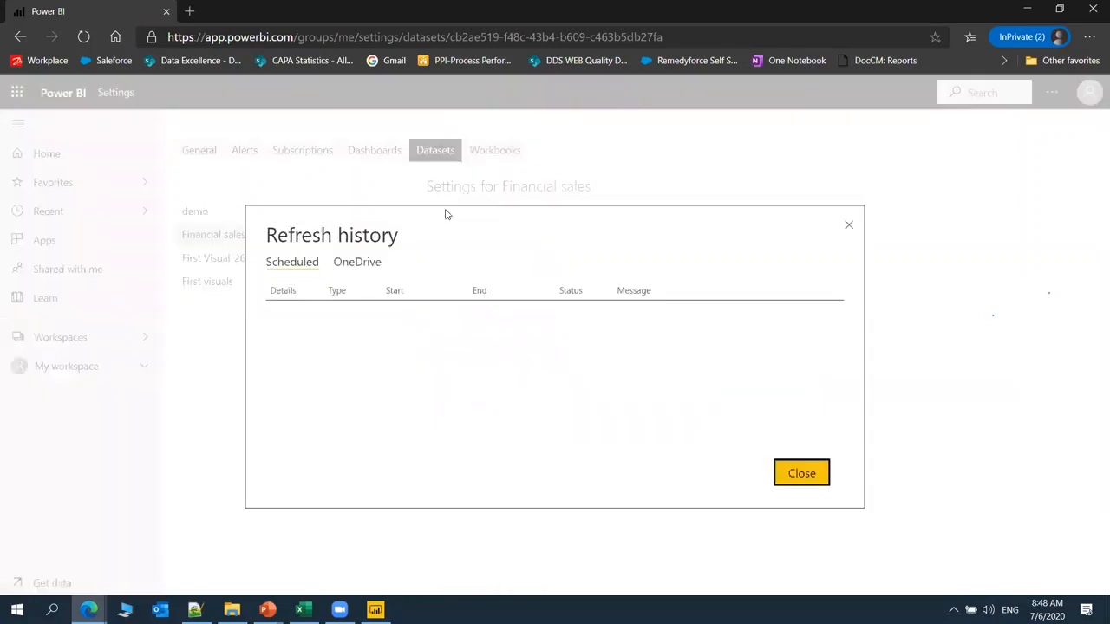
left_click(801, 469)
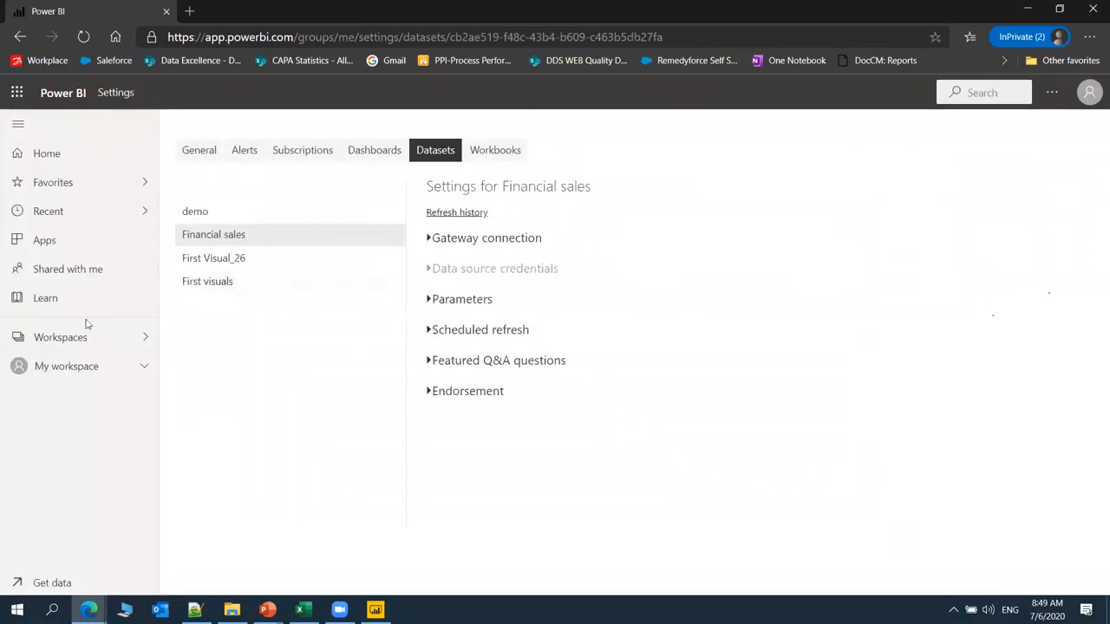
Go from the dataset settings back to the My workspace content list.
left_click(114, 344)
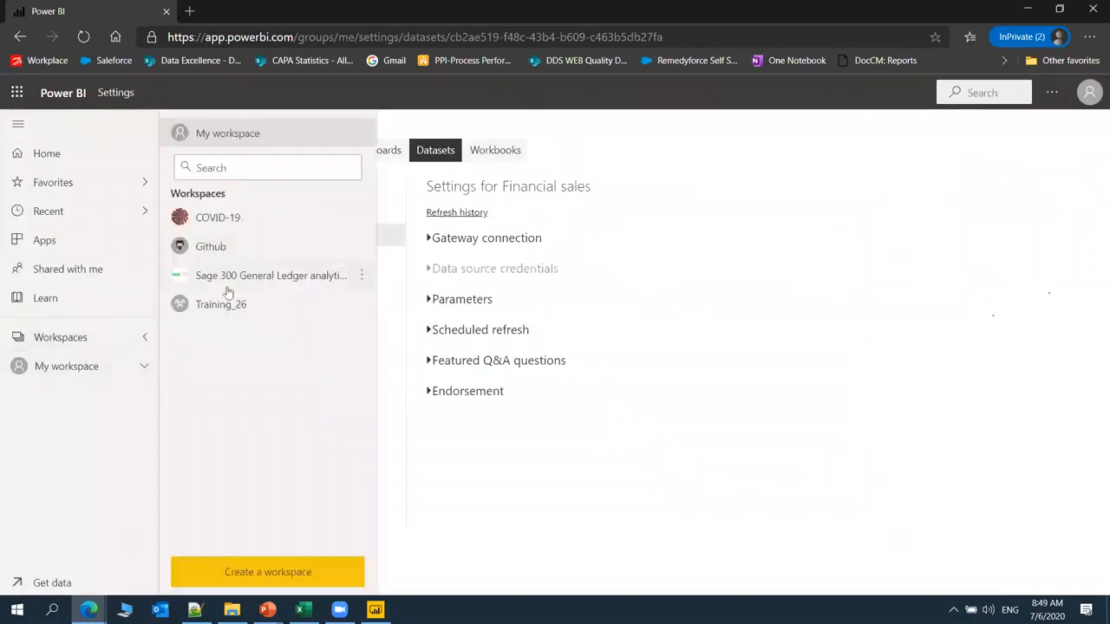
left_click(238, 139)
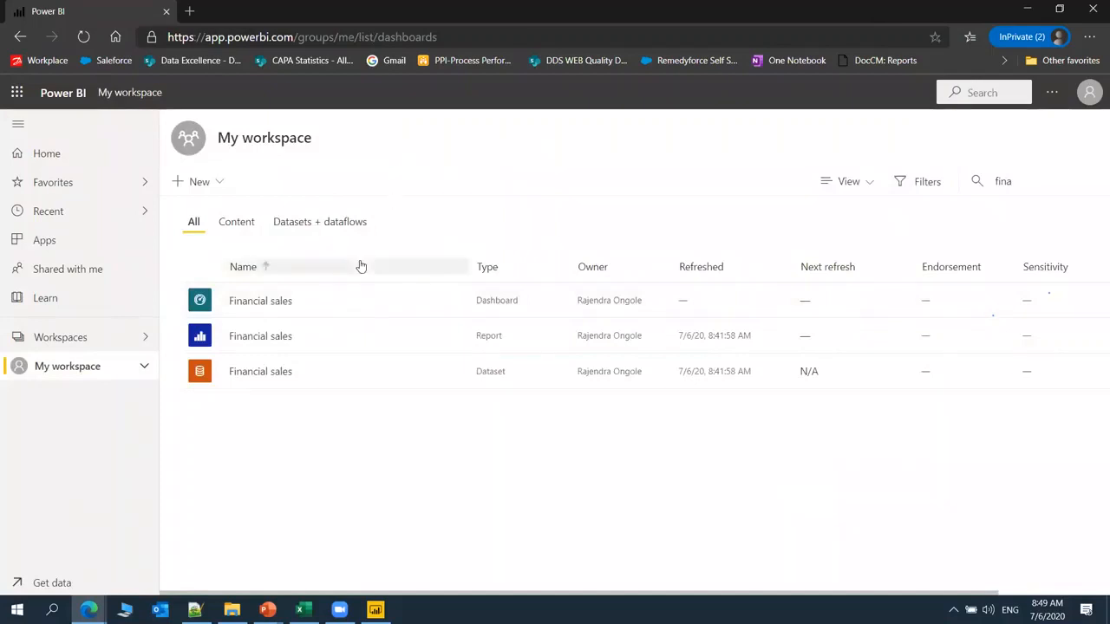
Switch to Power BI Desktop and dismiss the publishing dialog.
left_click(375, 610)
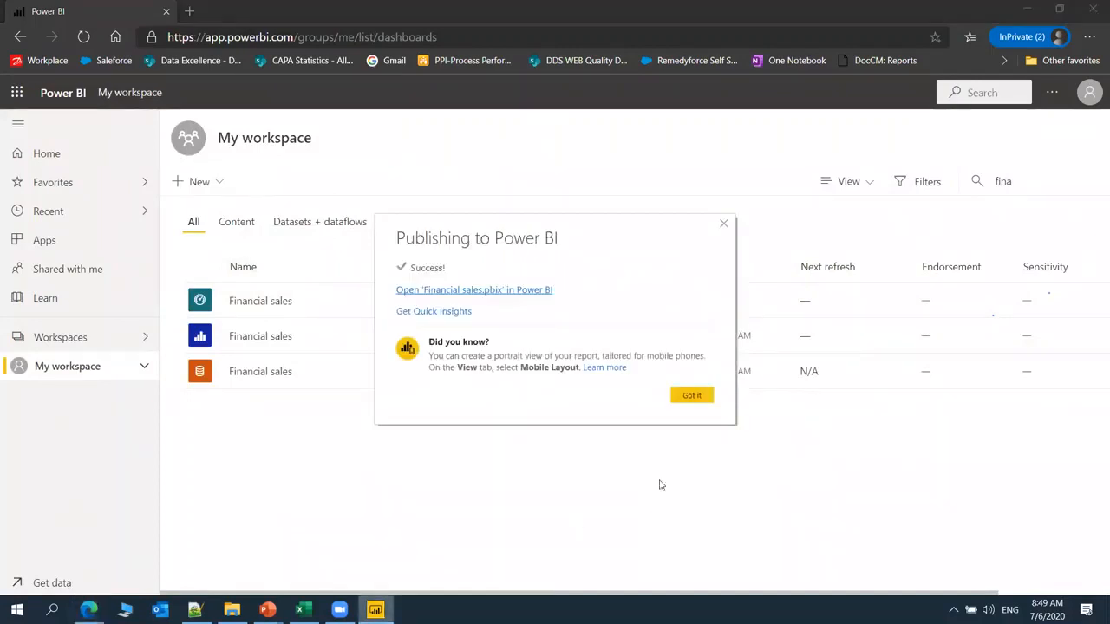
left_click(692, 395)
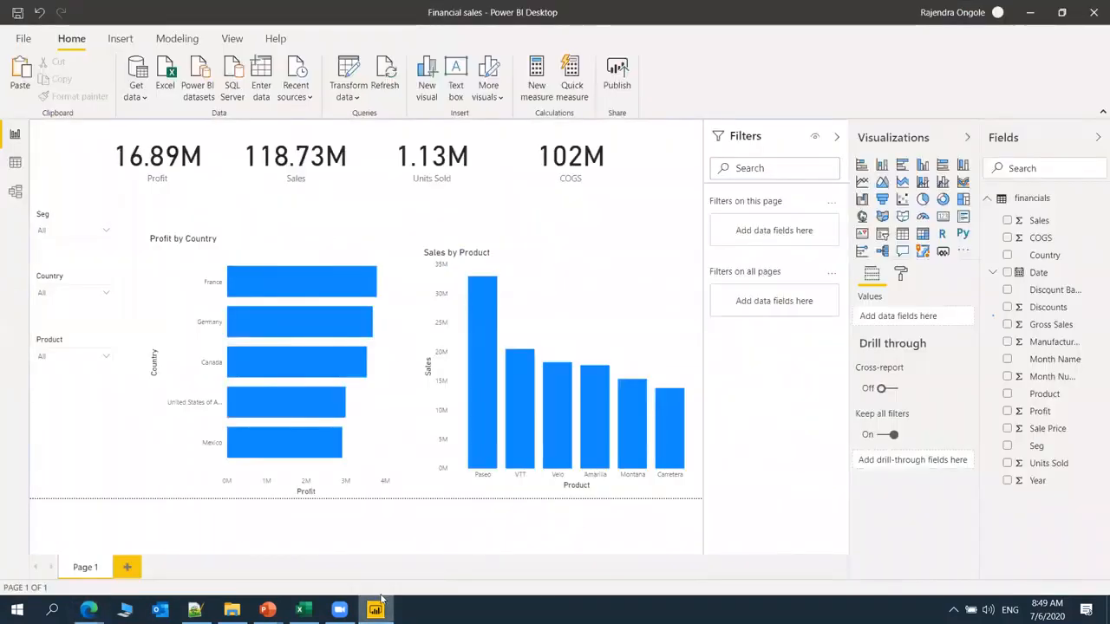